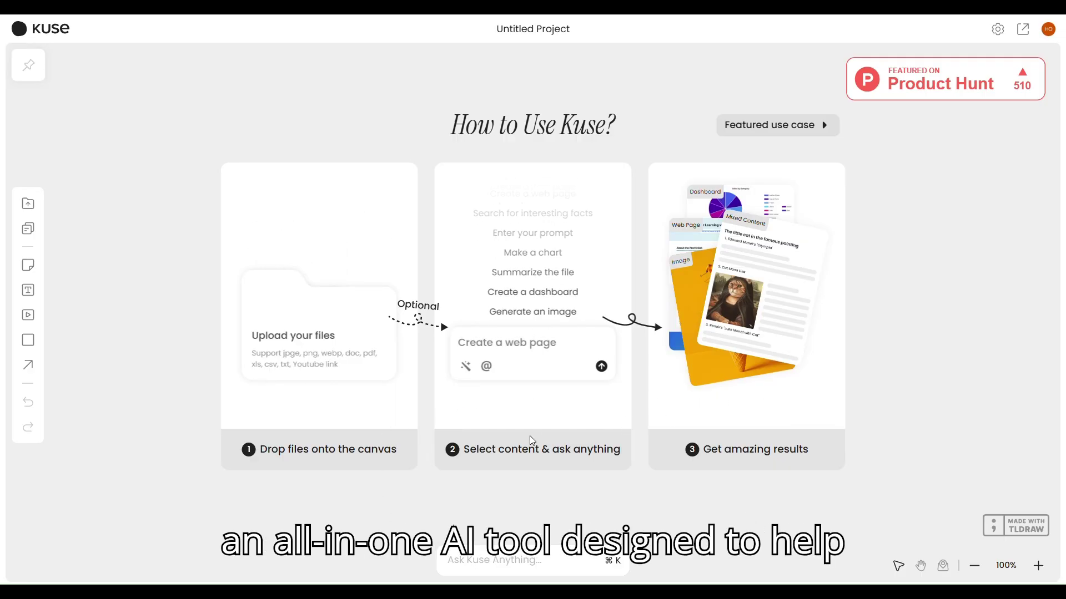
Peek at the Library panel of saved items and close it again.
left_click(27, 229)
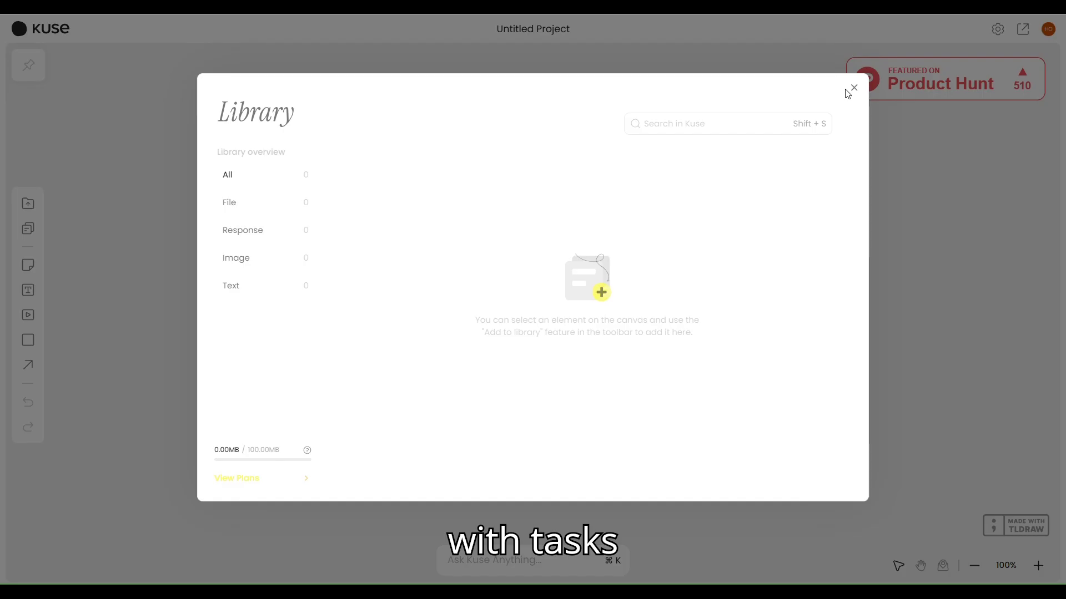
left_click(852, 89)
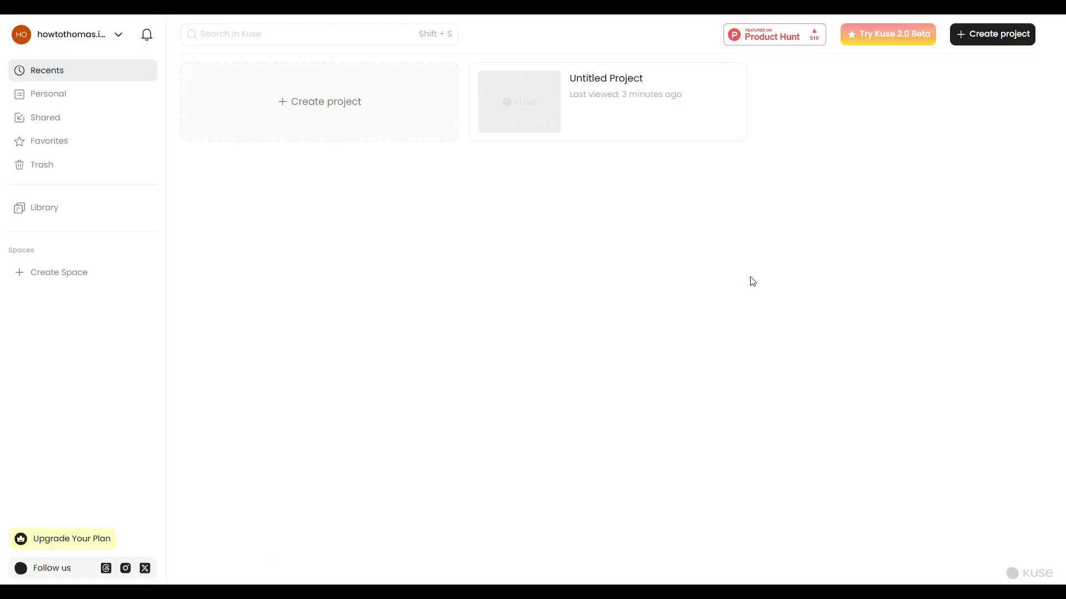
Browse Personal projects and the empty Library, then return to Recents.
left_click(78, 94)
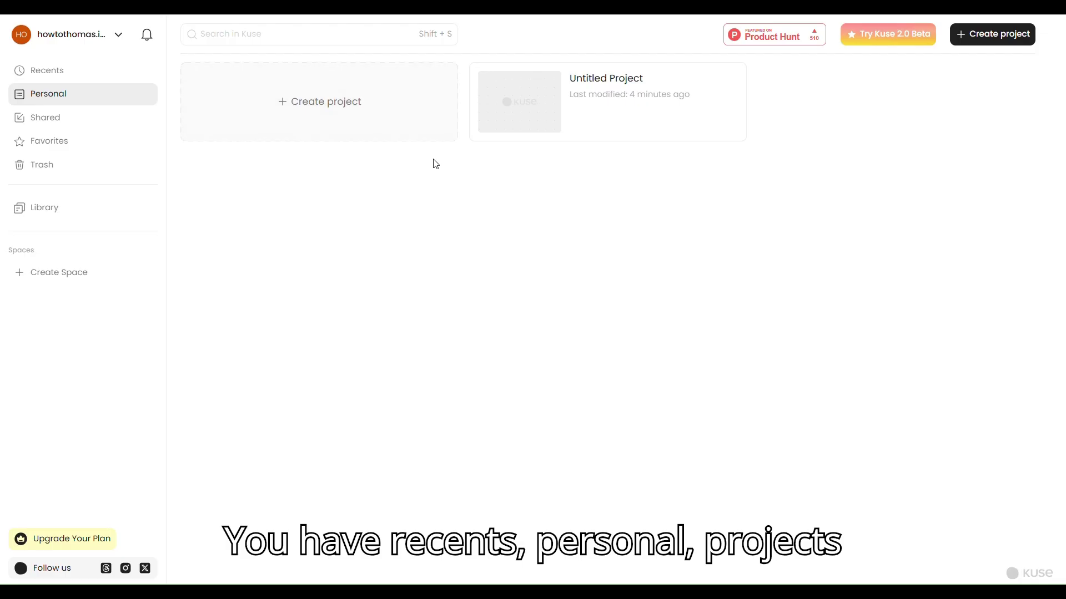
left_click(71, 218)
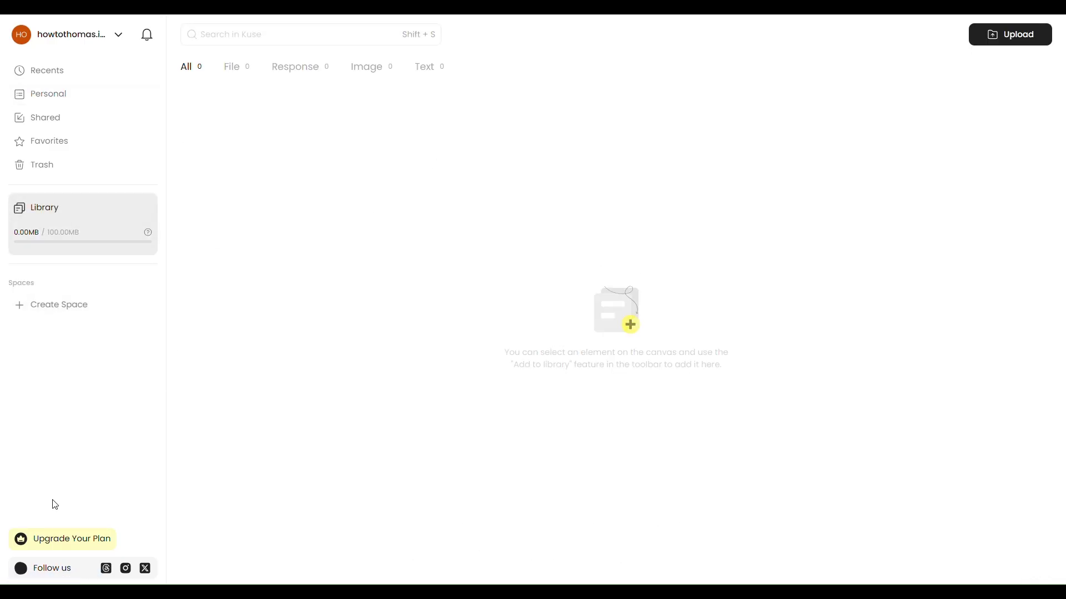
left_click(46, 70)
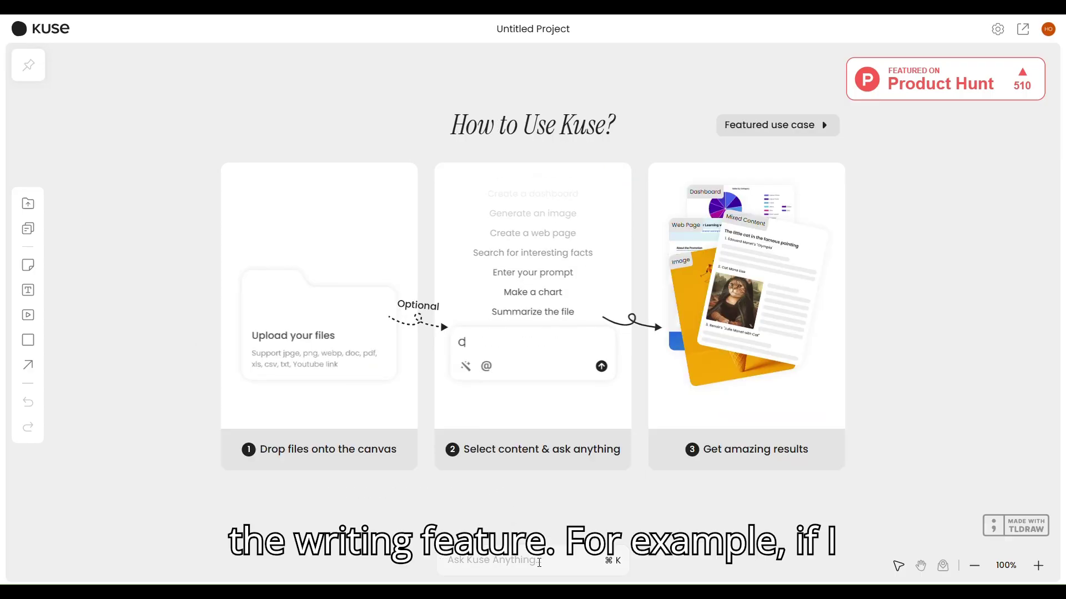
Submit a request for a blog post about productivity hacks via the Ask Kuse bar.
left_click(539, 567)
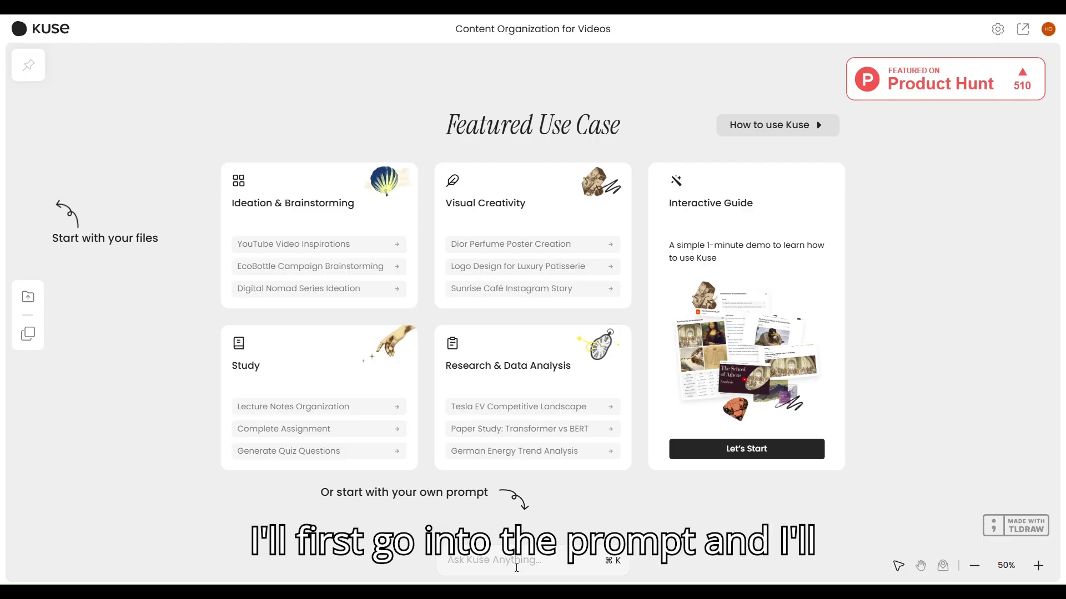
left_click(517, 567)
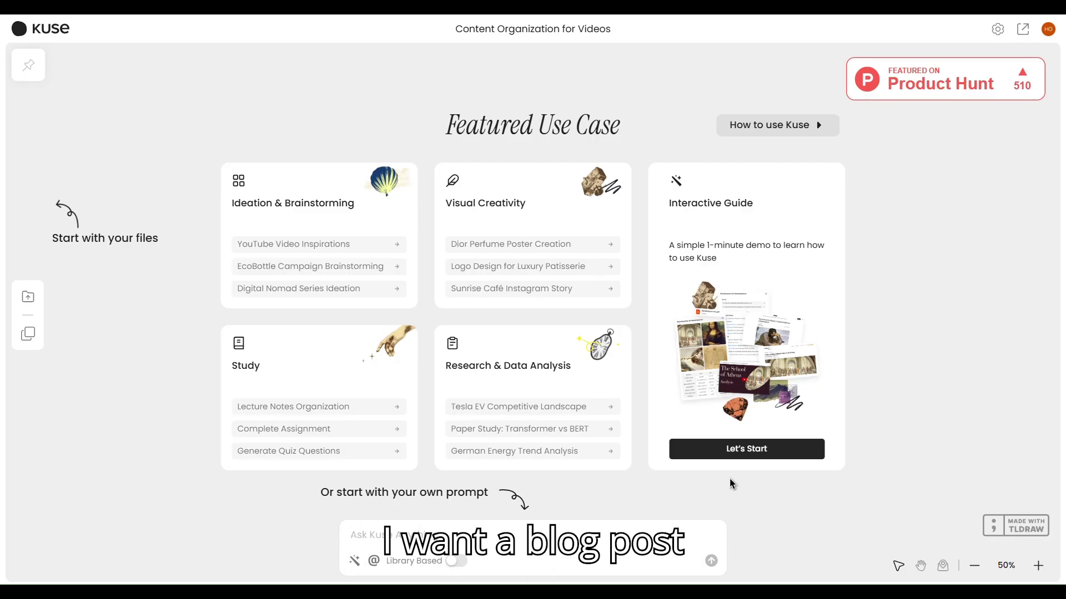
type("I want")
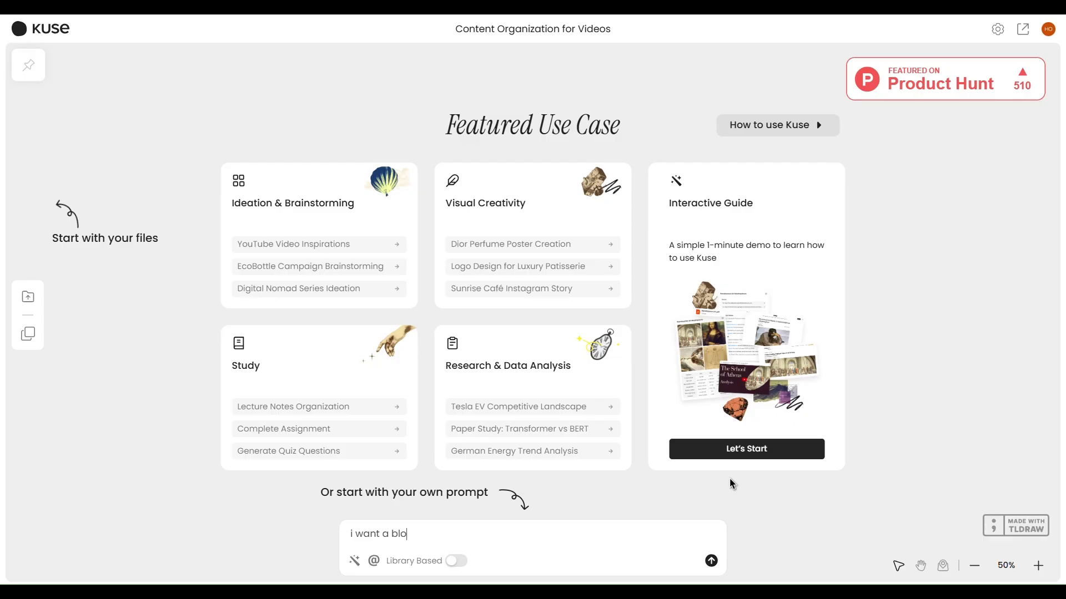
type("st about productivity hacks")
key("Return")
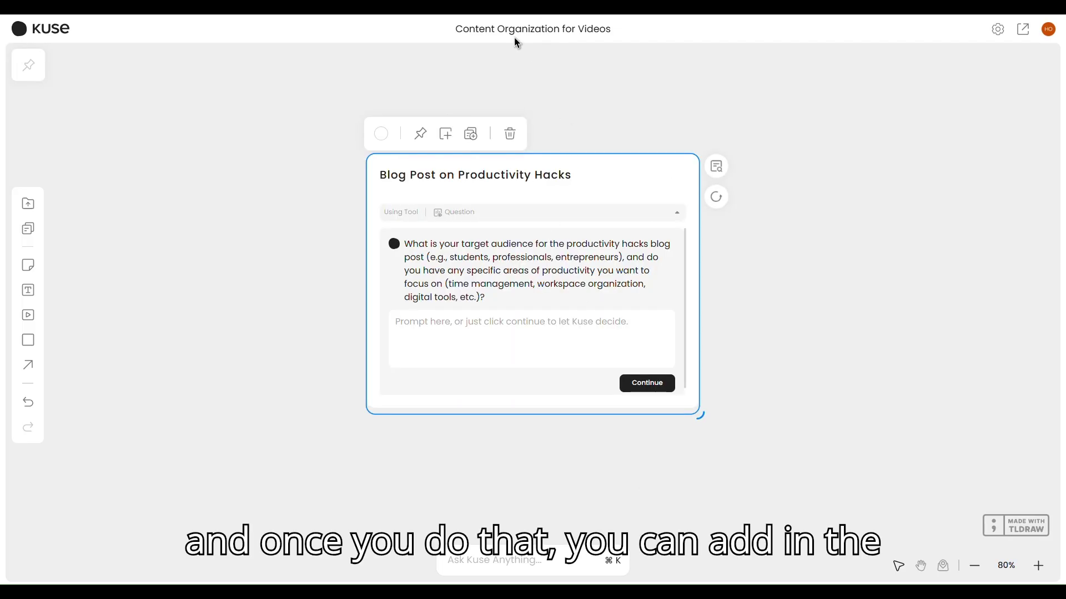
Continue without answering so Kuse picks the audience and writes the full post.
left_click(648, 384)
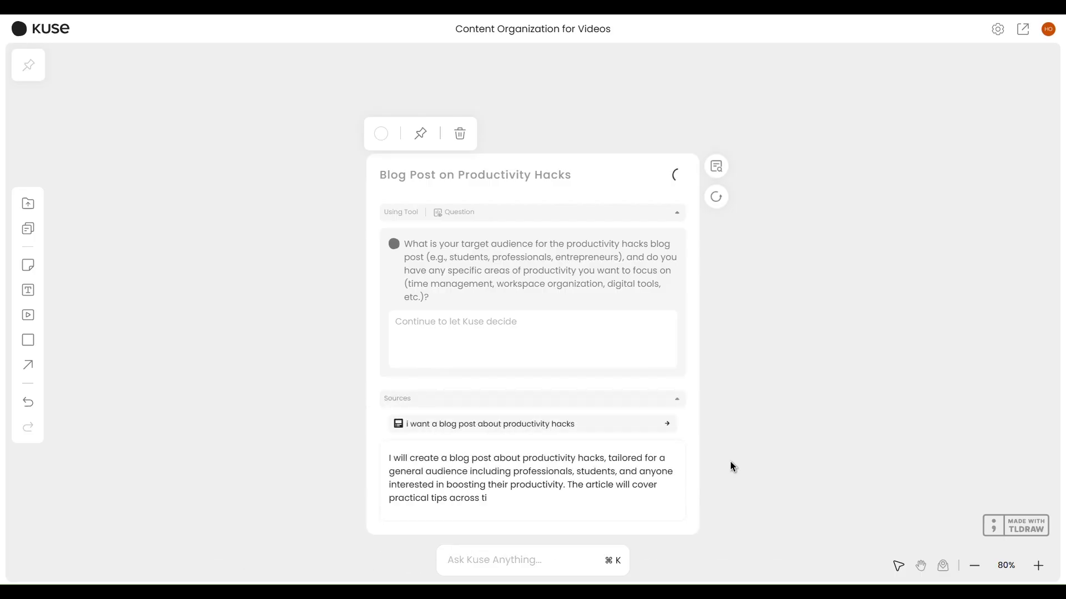
scroll(741, 463, "down", 5)
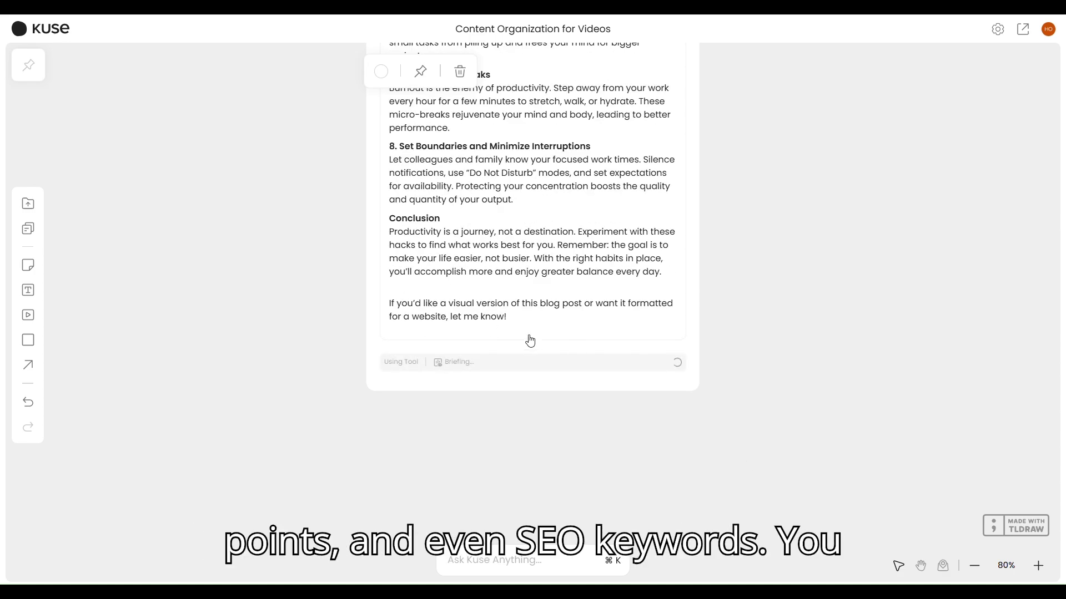
scroll(583, 379, "up", 3)
scroll(583, 379, "up", 3)
scroll(582, 379, "up", 3)
scroll(582, 331, "up", 3)
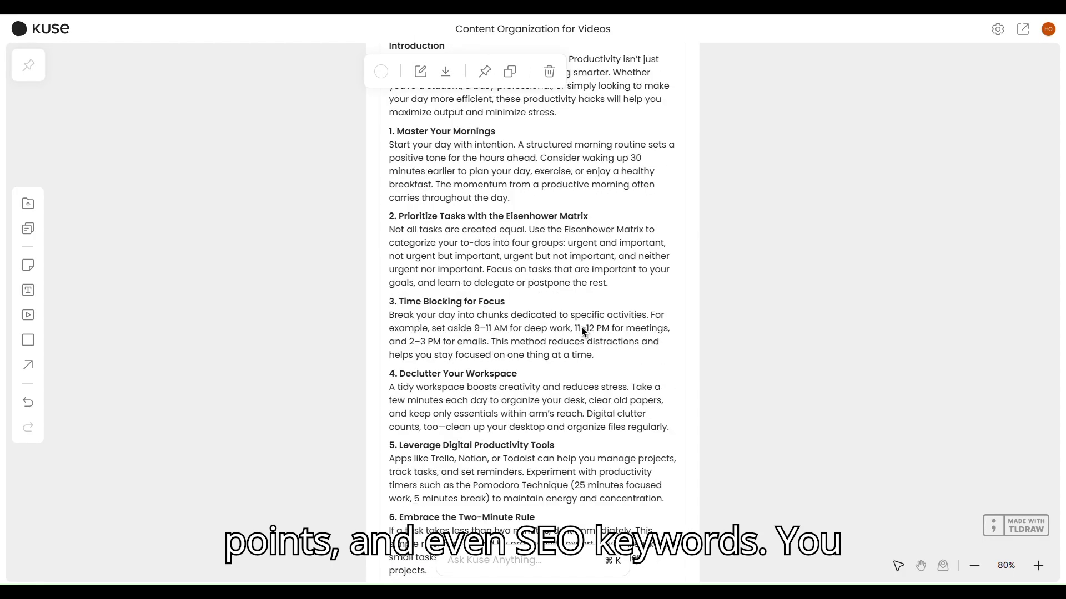
scroll(582, 331, "up", 1)
scroll(582, 330, "down", 4)
scroll(579, 329, "down", 4)
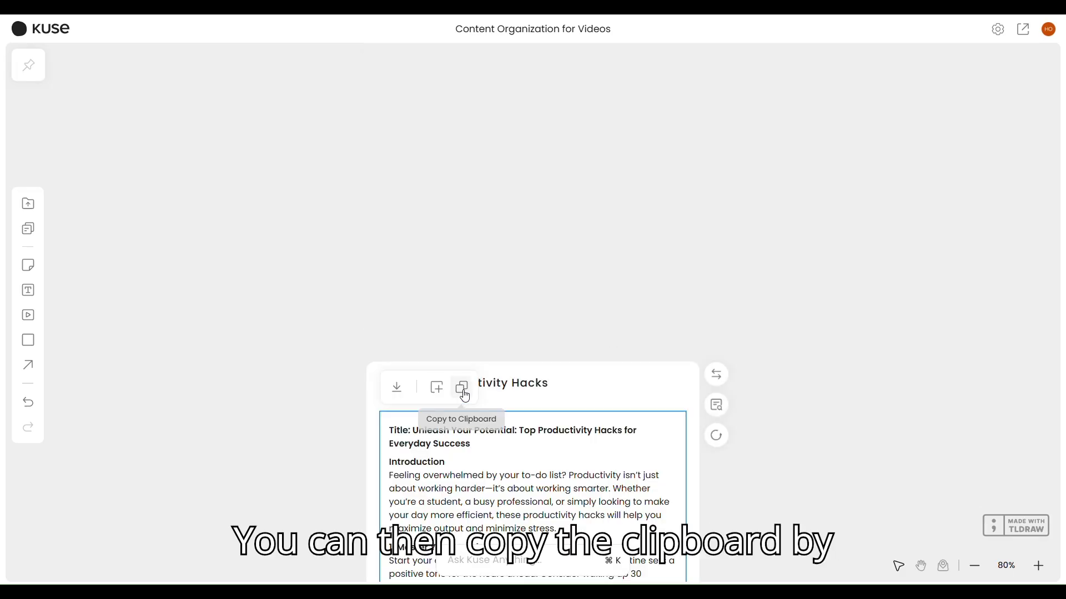
Copy the blog post text, duplicate the card onto the board, and select the original's text.
left_click(464, 395)
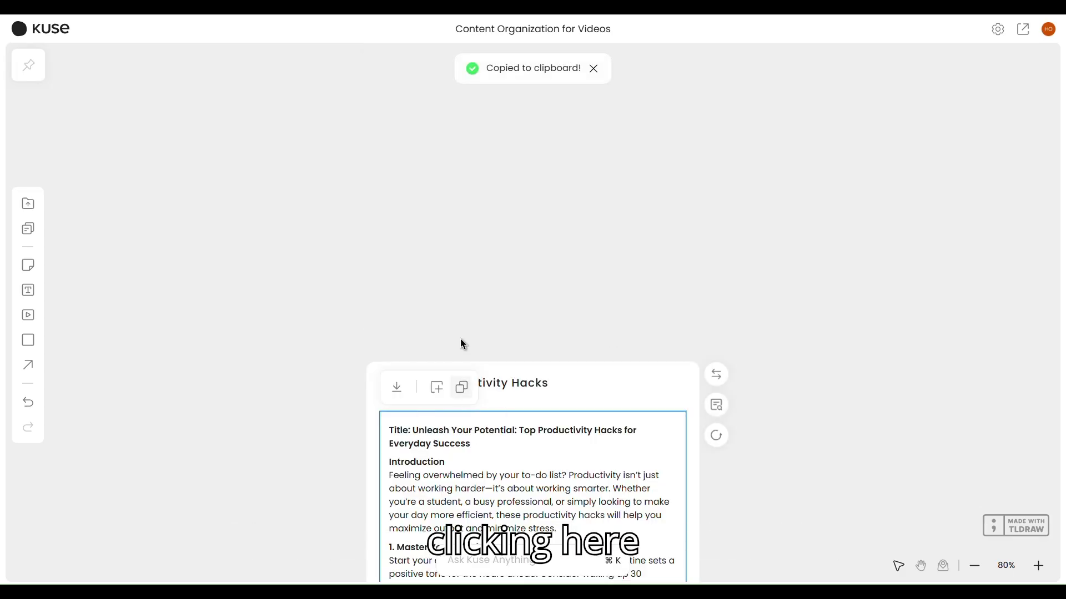
left_click(441, 396)
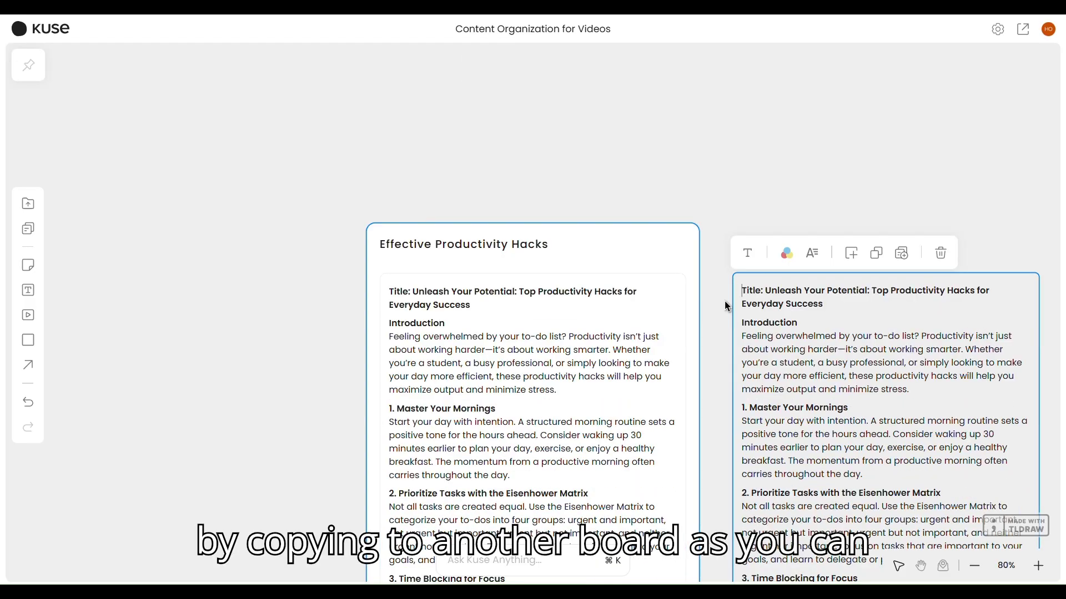
left_click(474, 268)
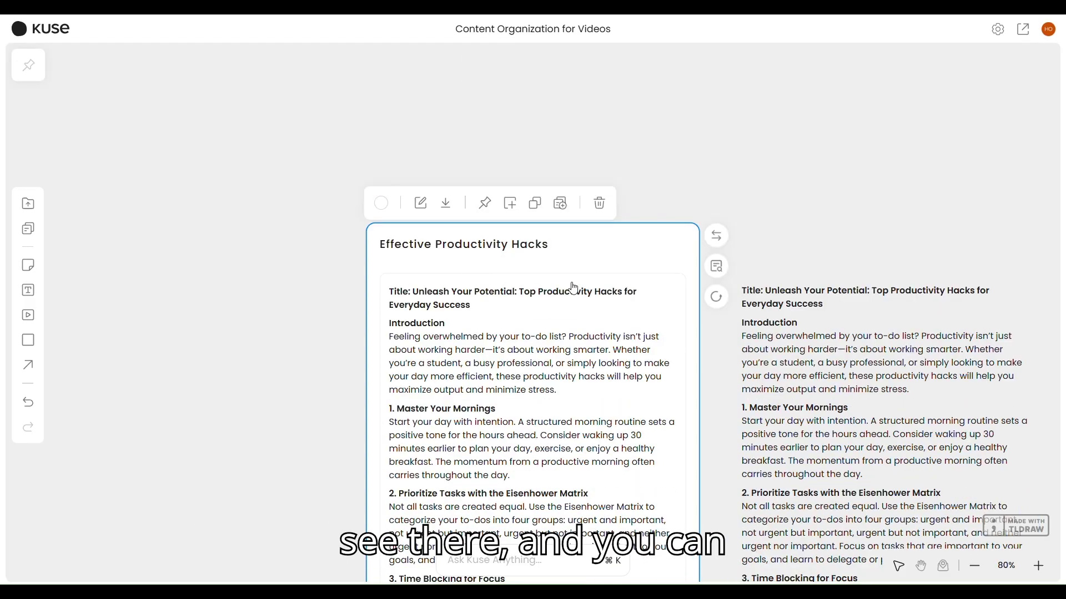
left_click(492, 324)
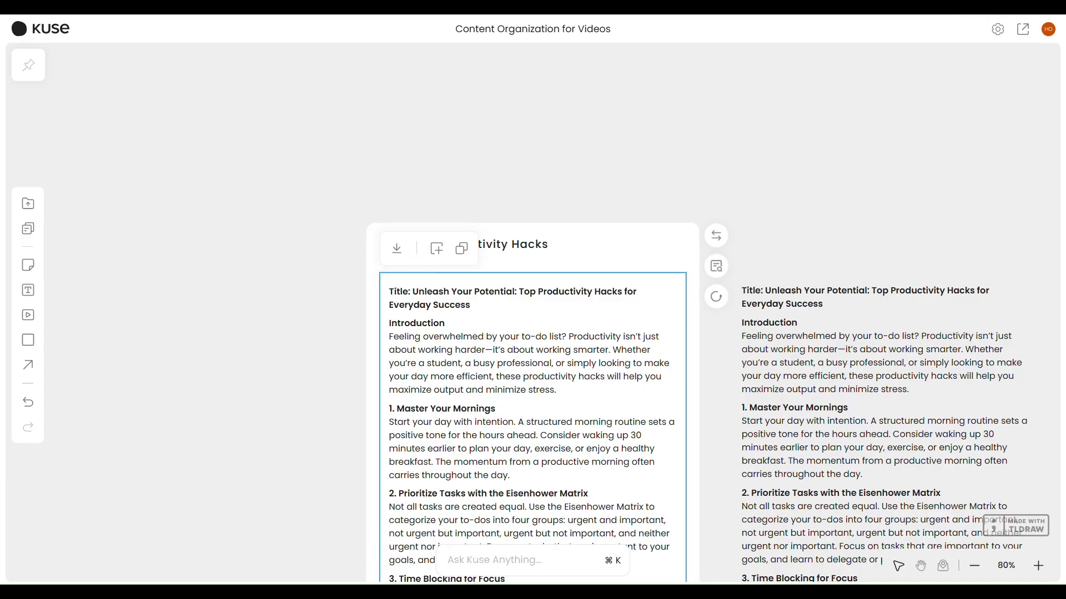
scroll(563, 292, "down", 10)
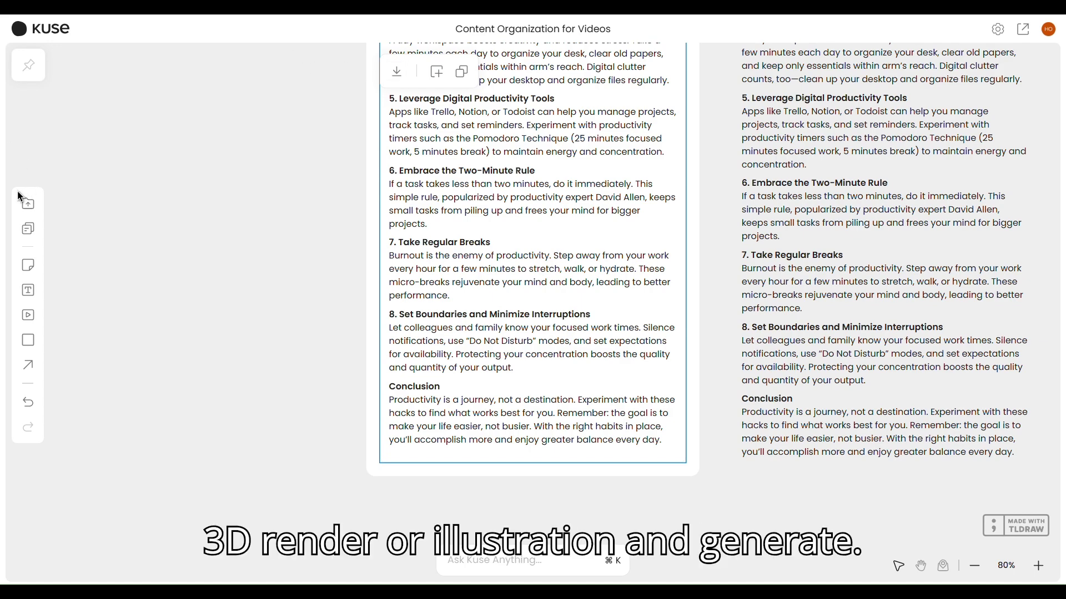
Send a prompt for an ultra-realistic futuristic city skyline at sunset image.
left_click(558, 566)
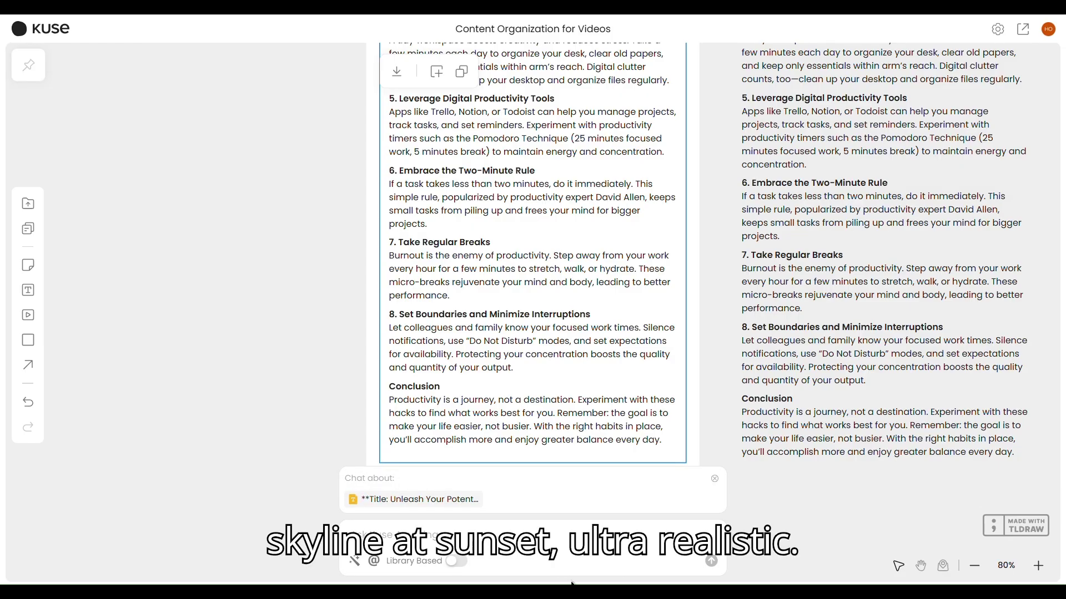
type("a futuristic city skyline at sunset , ultra realistic")
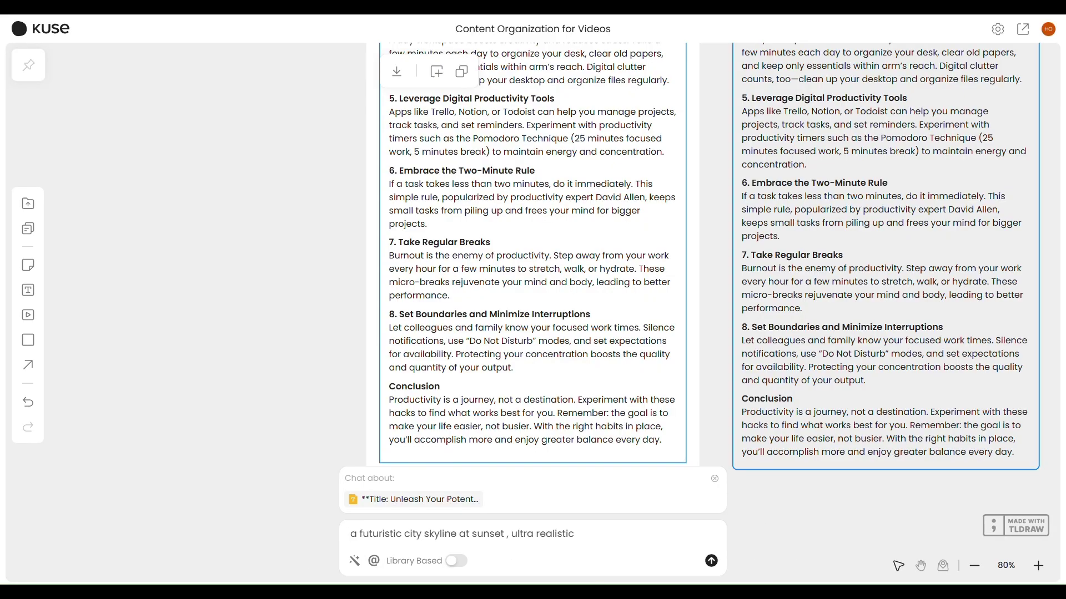
left_click(712, 563)
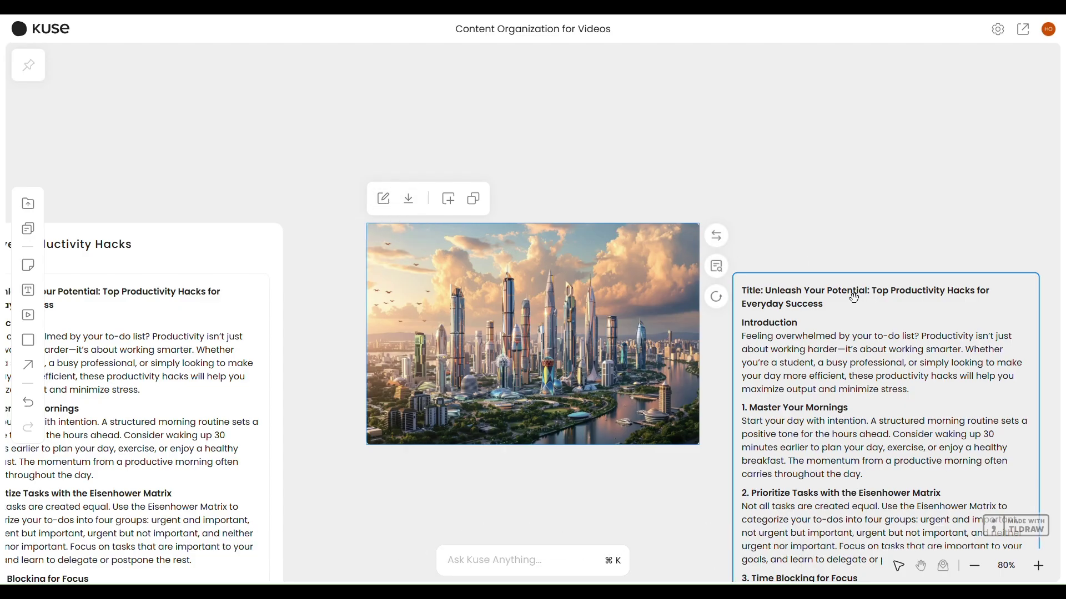
mouse_move(702, 444)
left_mouse_down()
mouse_move(802, 498)
mouse_move(816, 522)
left_mouse_up()
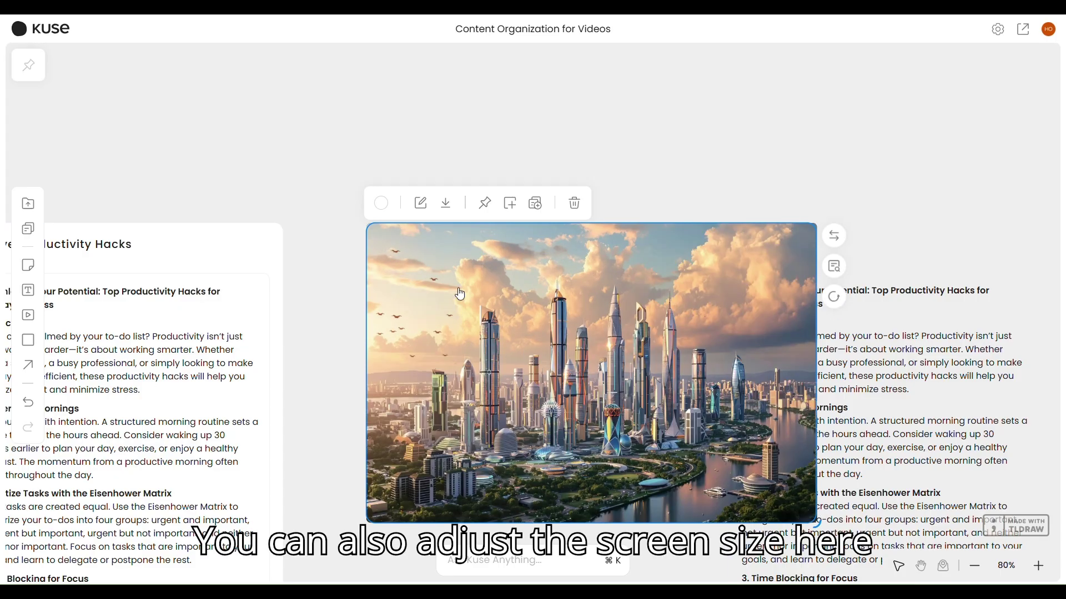
left_click(486, 211)
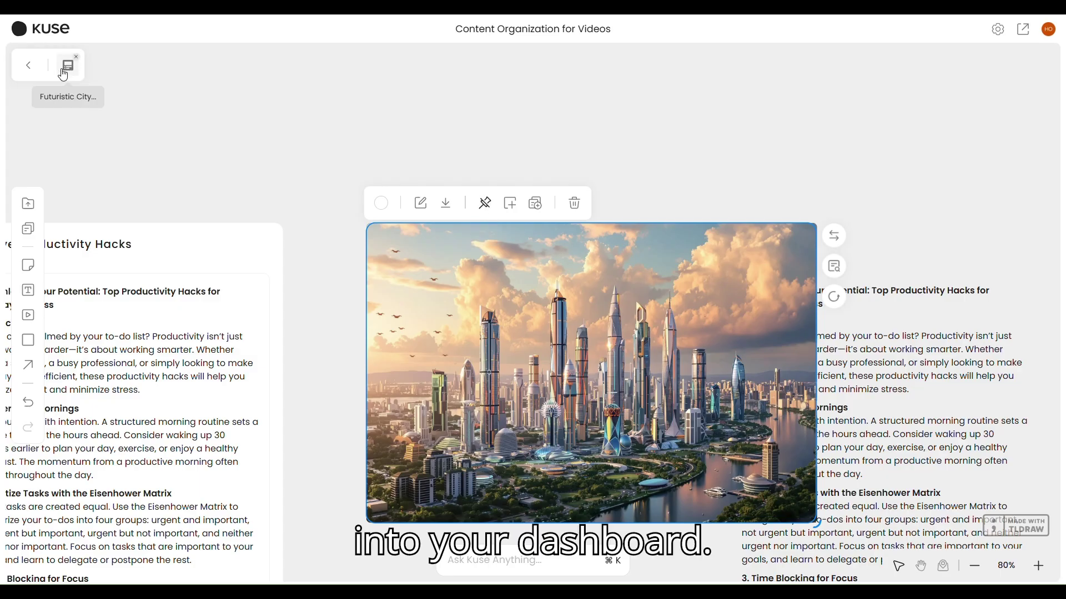
left_click(66, 66)
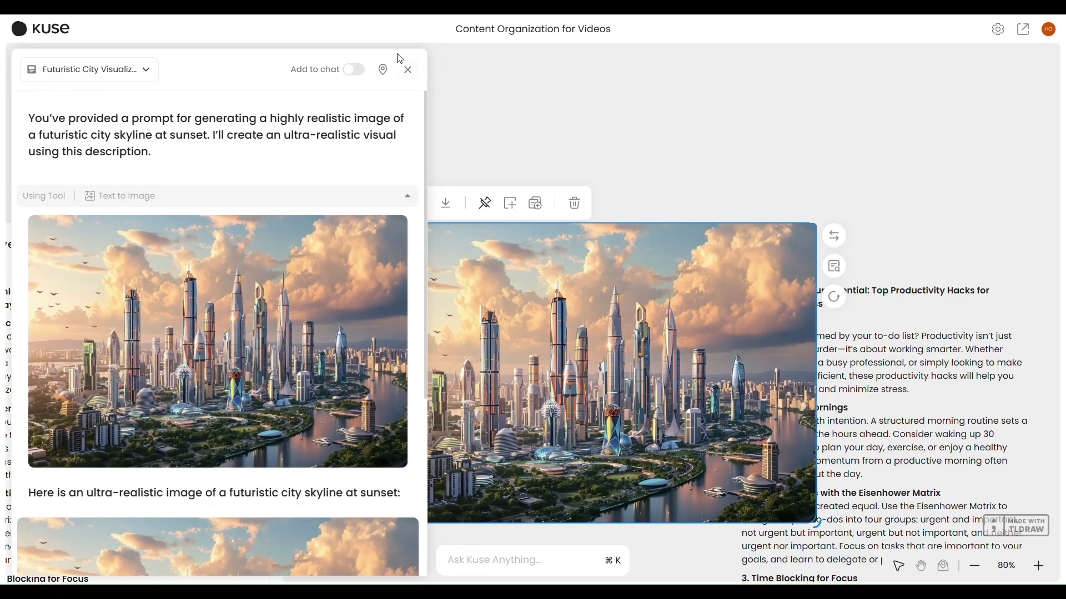
left_click(405, 71)
scroll(817, 496, "down", 5)
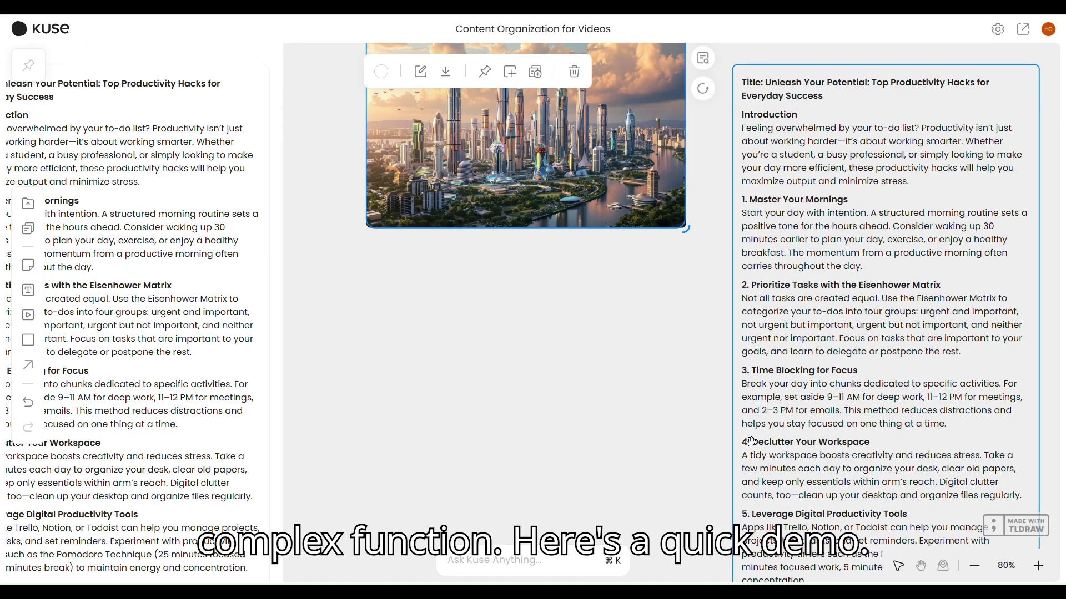
Request a Python weather-fetching script and answer OpenWeatherMap as the API to use.
left_click(533, 561)
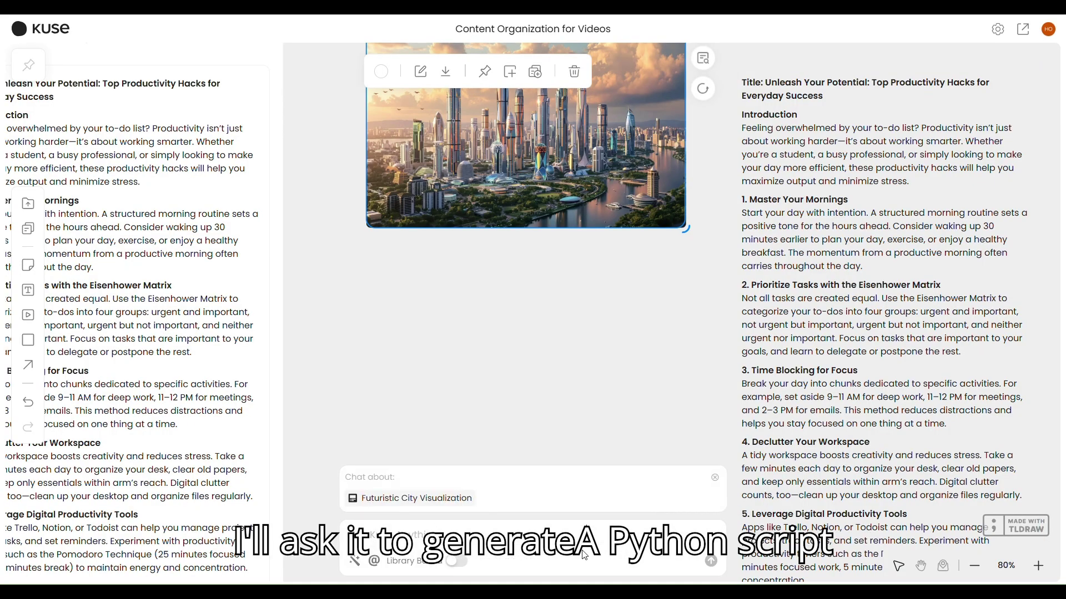
type("generate a python script that f")
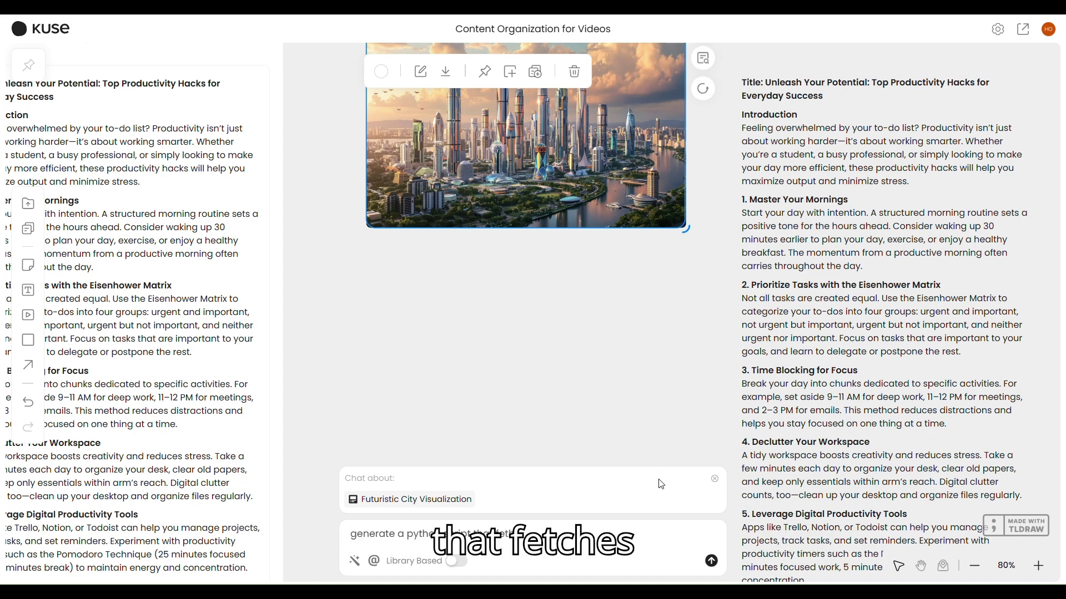
type("etches weather")
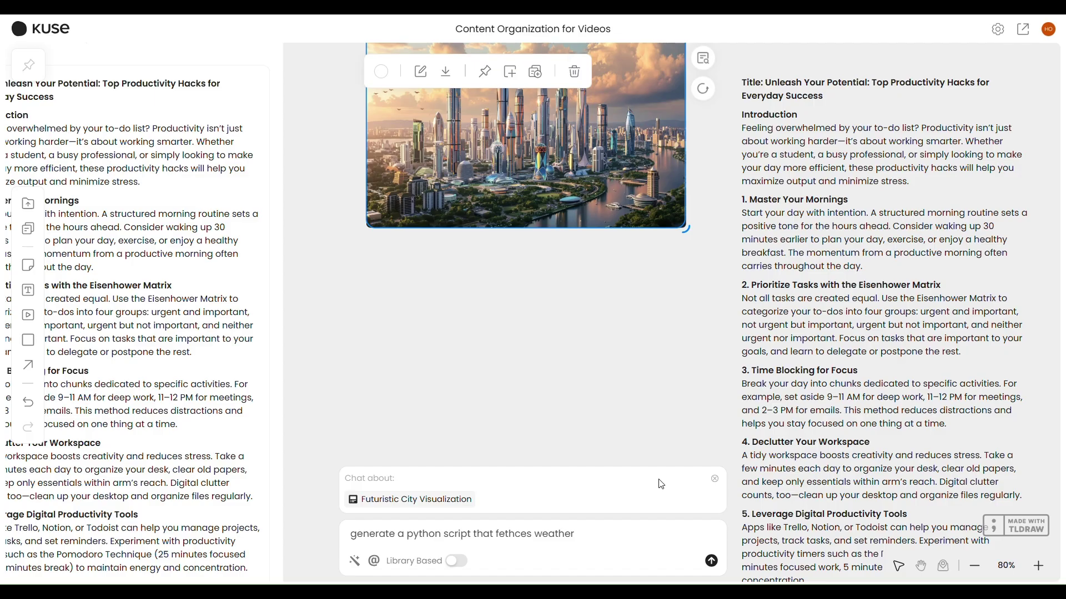
type(" data")
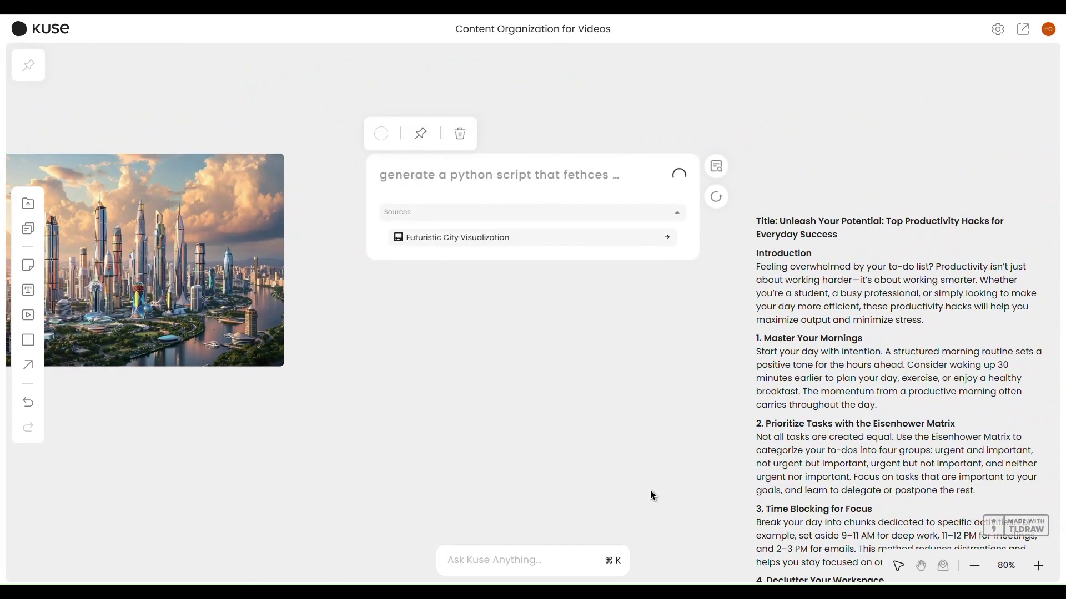
left_click(601, 399)
type("o")
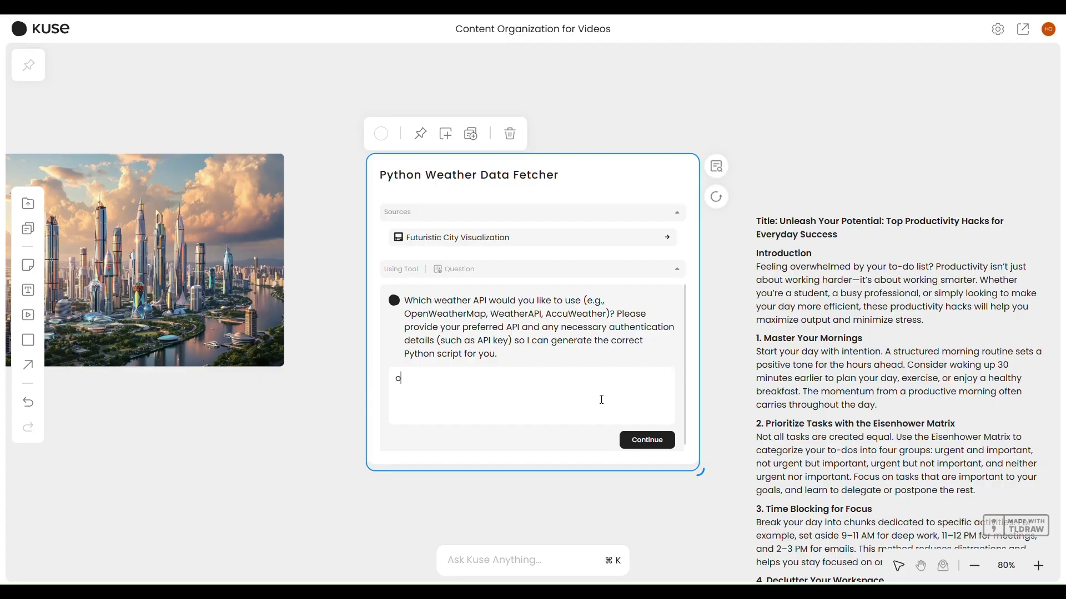
type("pen we")
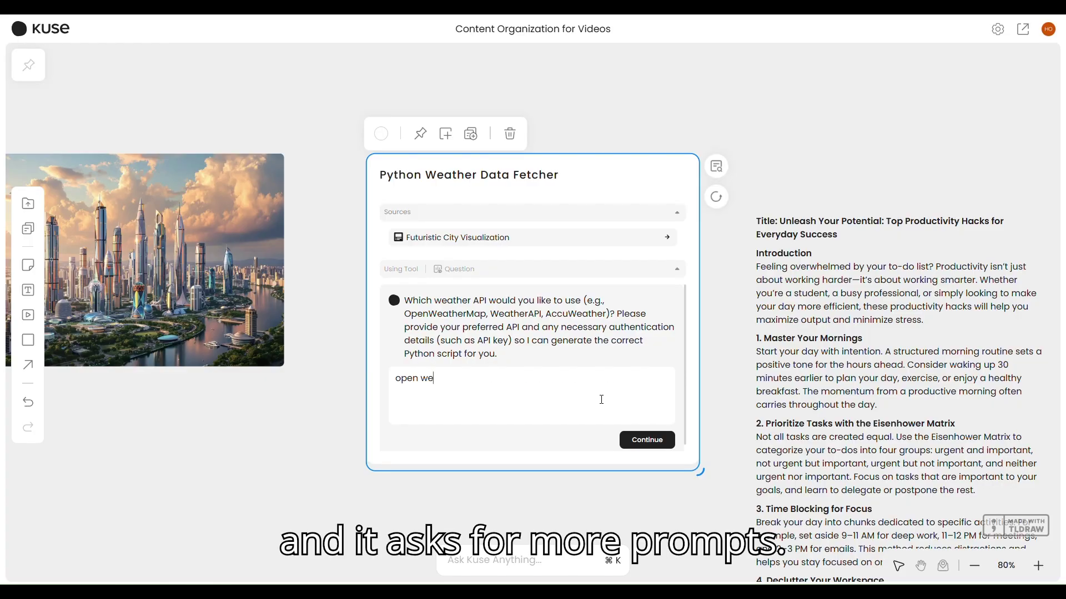
type("r d")
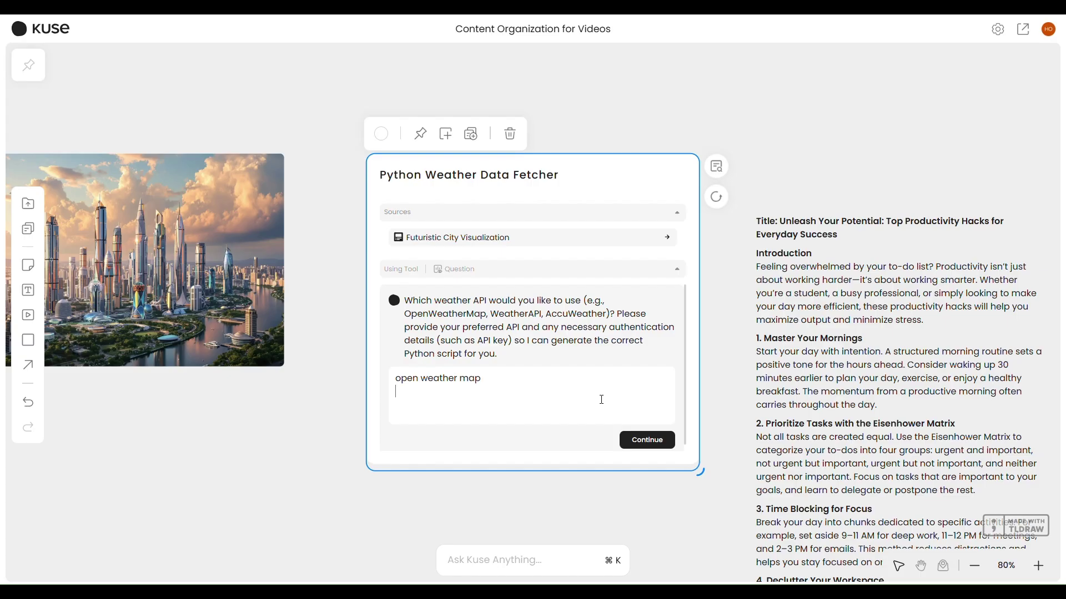
left_click(646, 439)
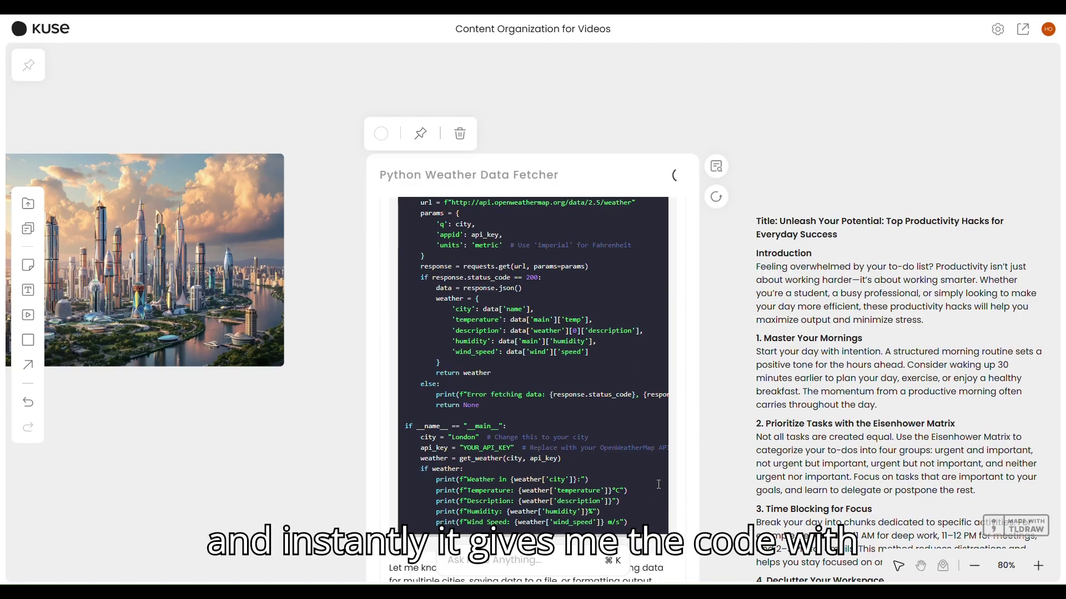
scroll(682, 487, "down", 3)
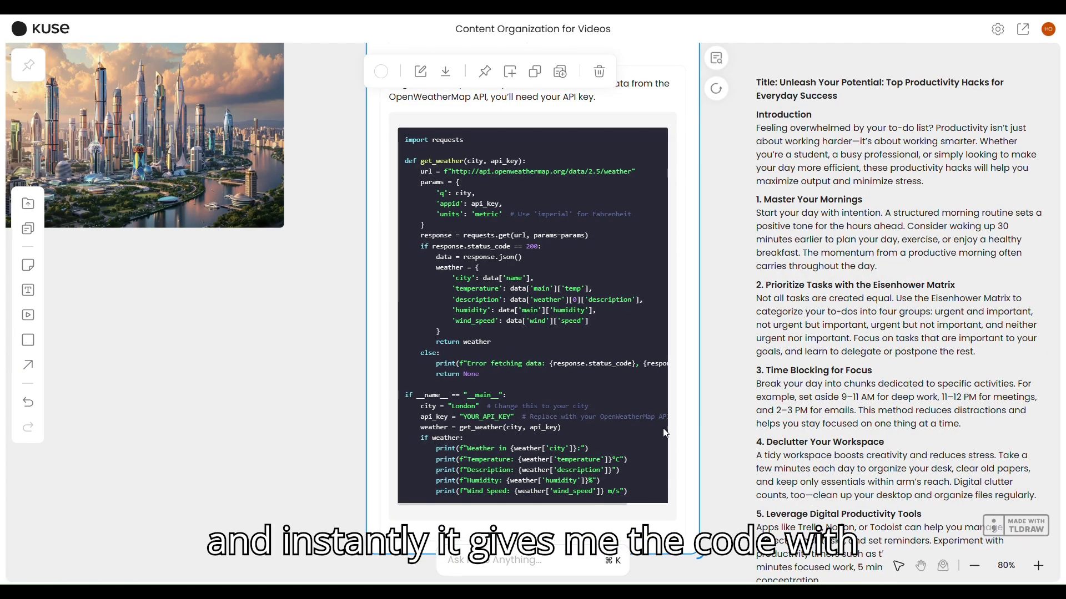
scroll(664, 432, "up", 3)
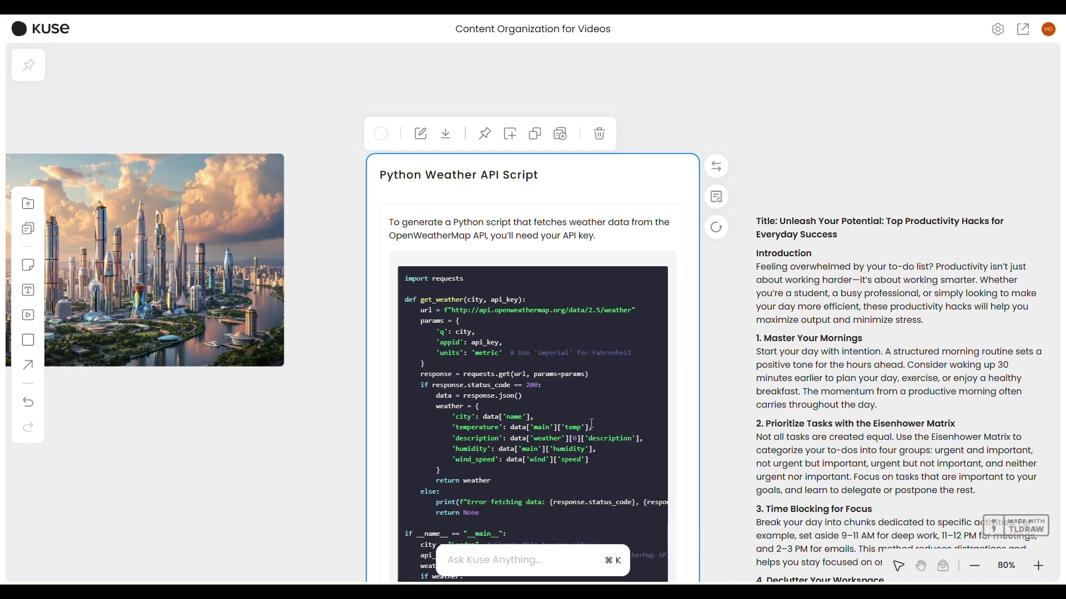
scroll(592, 423, "down", 2)
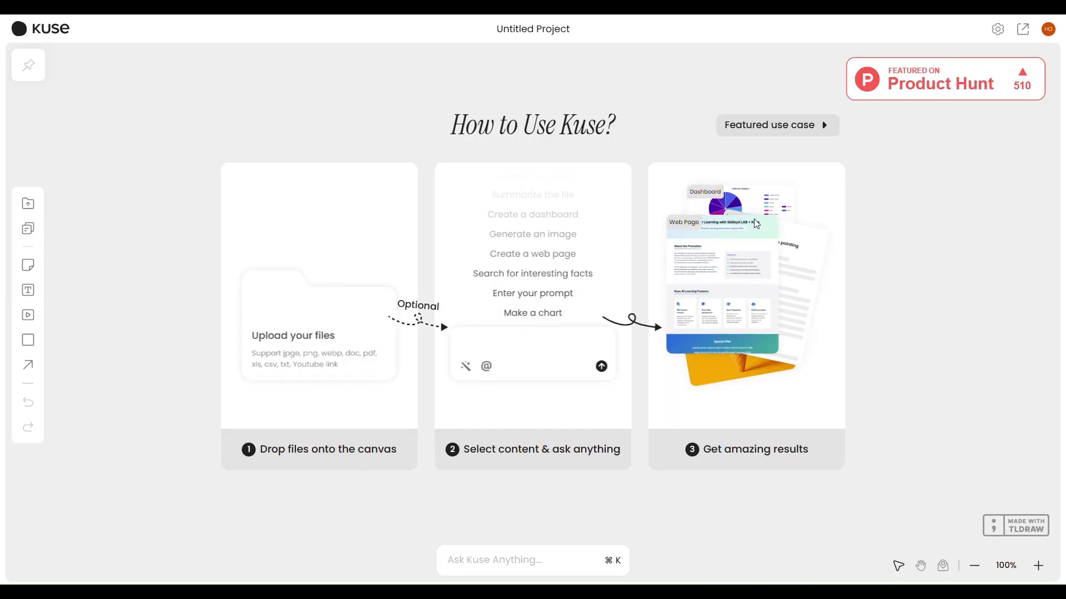
Play the Digital Nomad Series Ideation demo from the featured use cases.
left_click(761, 127)
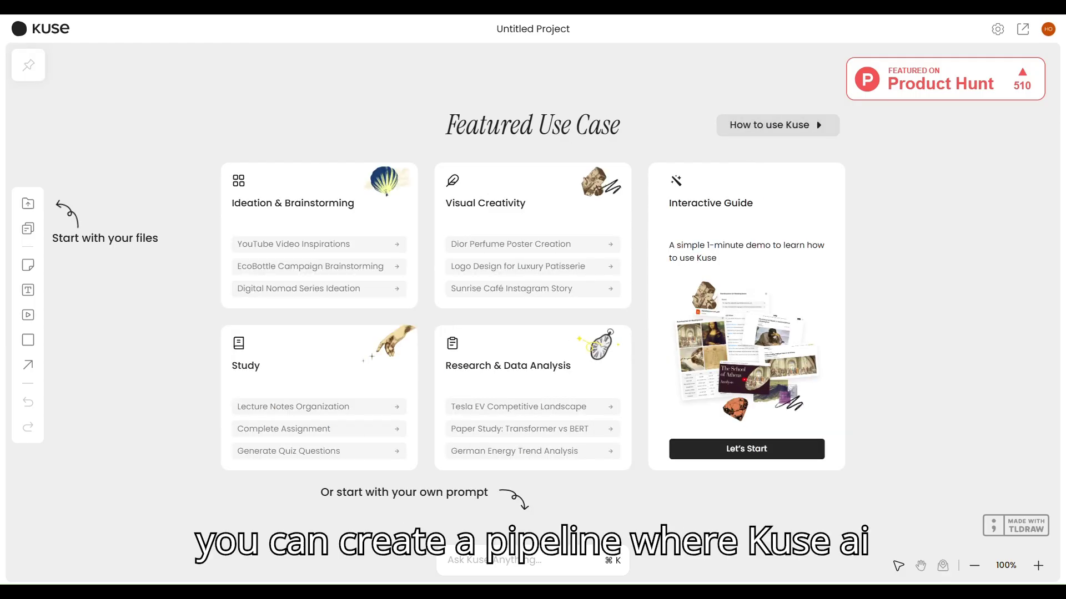
left_click(300, 288)
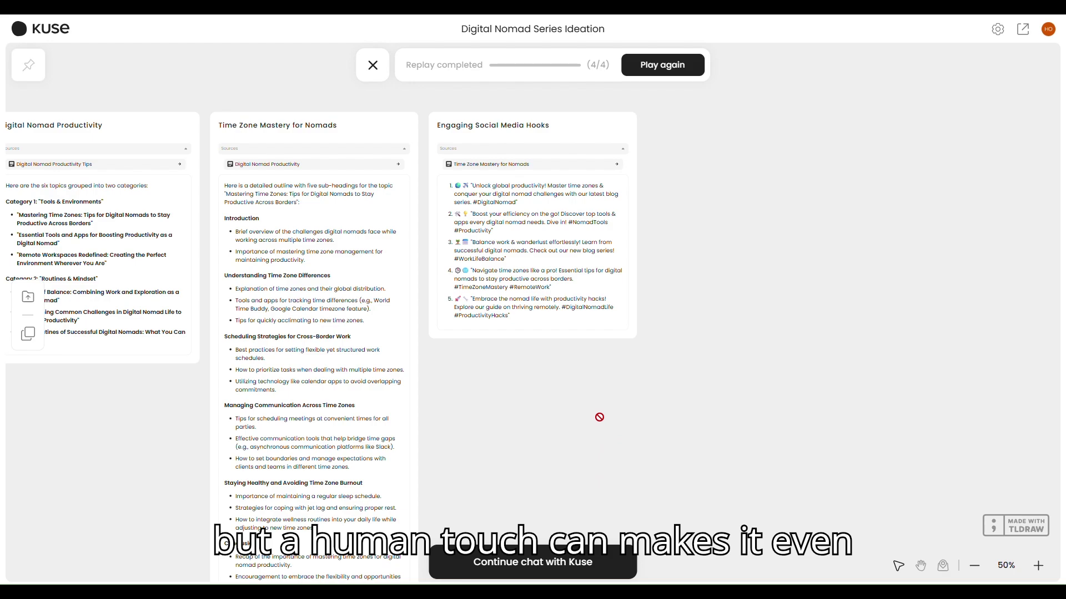
scroll(581, 335, "up", 3)
scroll(573, 326, "down", 2)
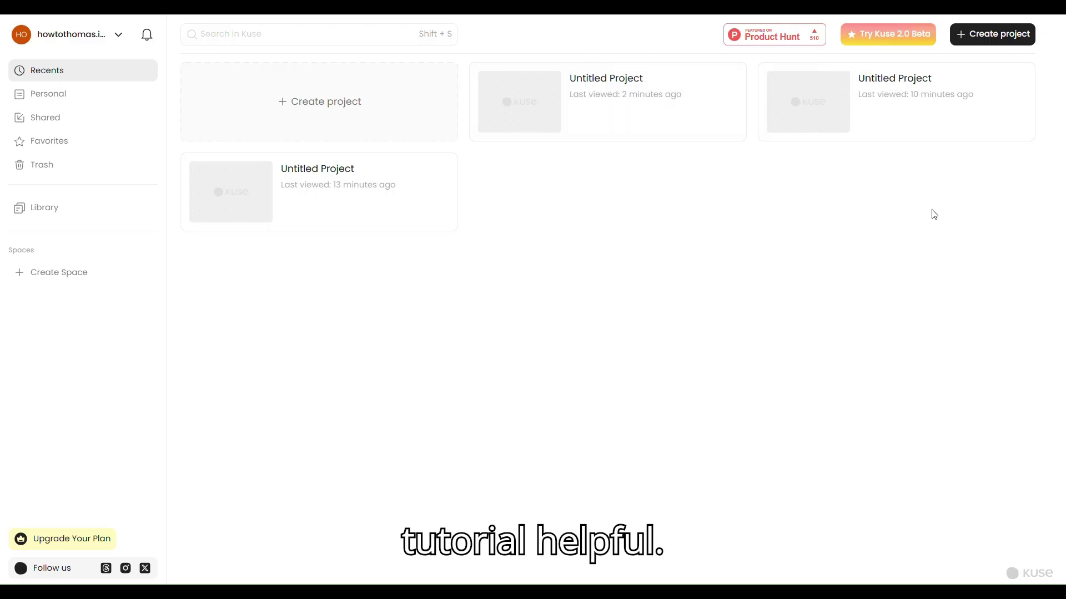
Reopen the weather-script project, shift the blog card right and bring the code card into view.
left_click(837, 140)
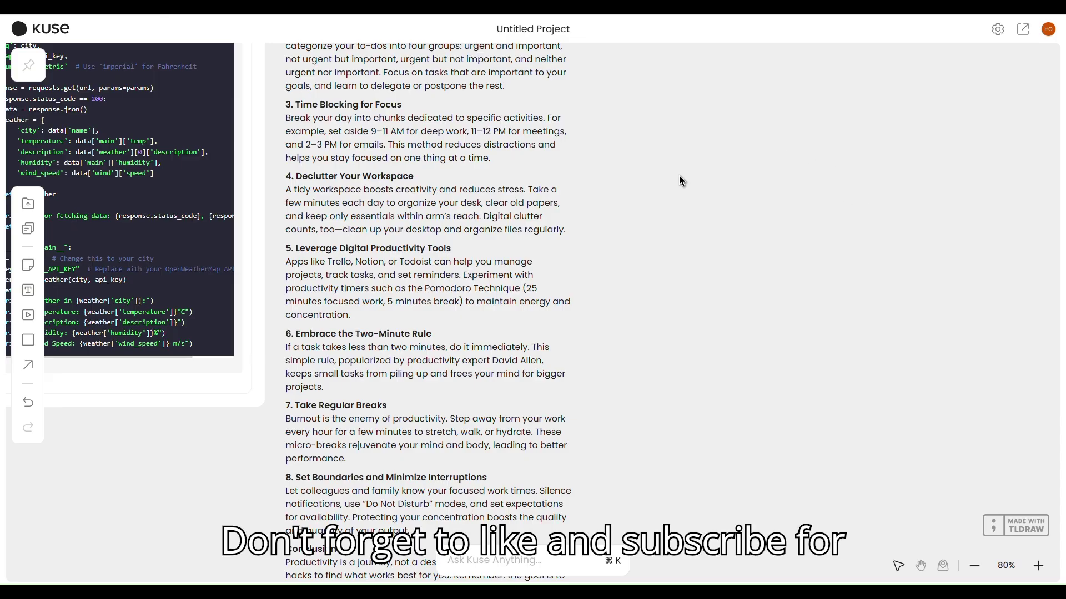
left_click_drag(490, 268, 606, 280)
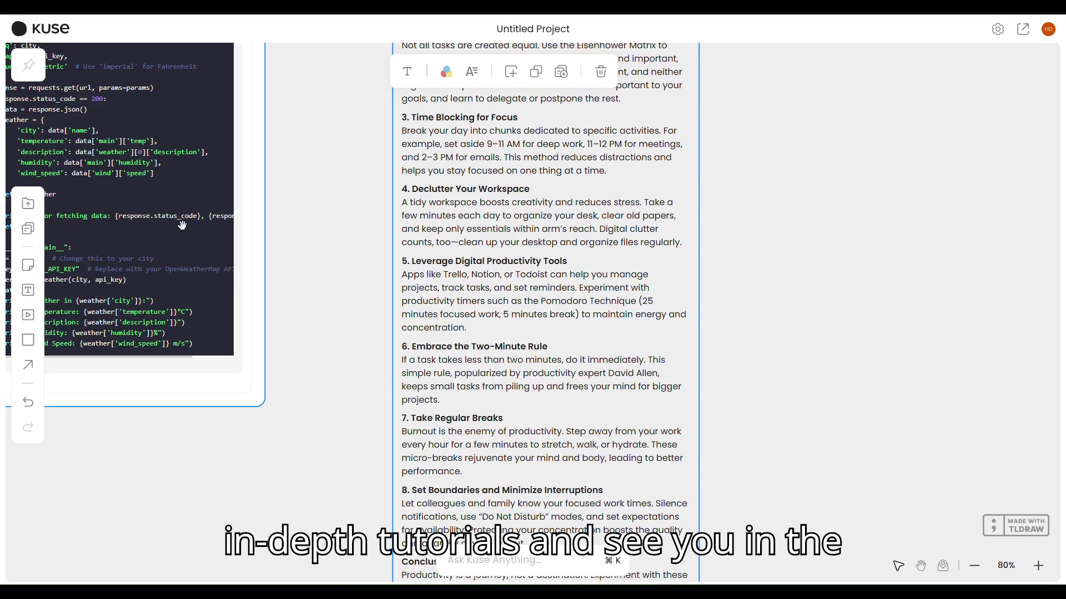
left_click_drag(182, 225, 535, 252)
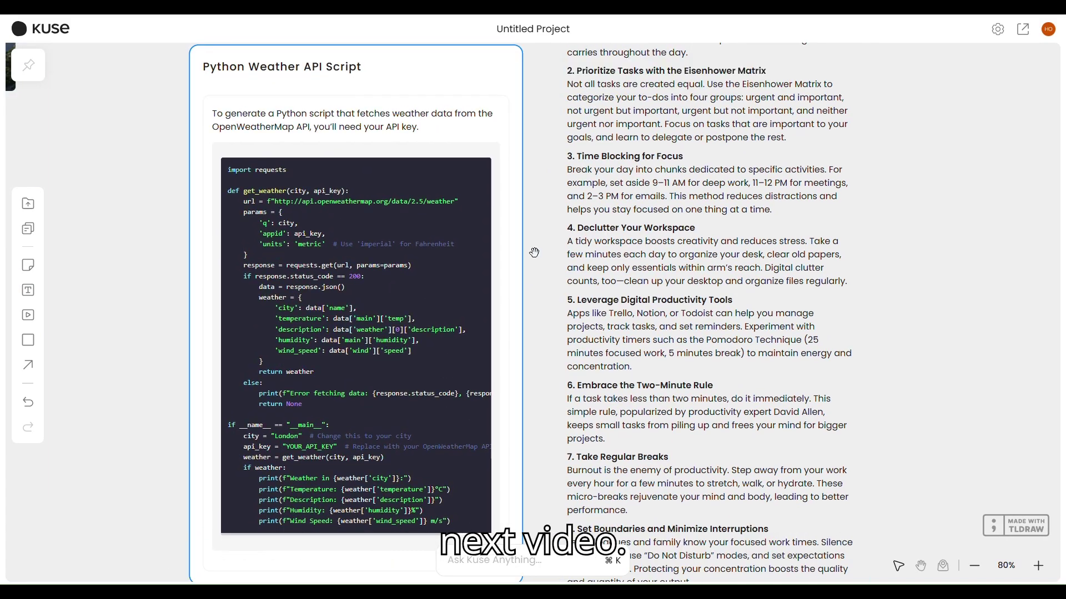